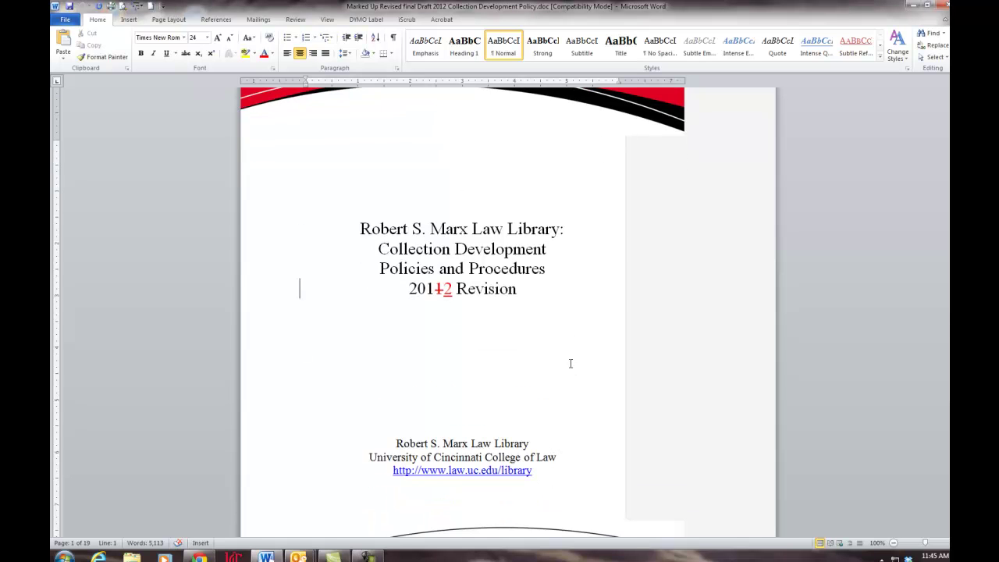
# Preview the Introduction in Final view without markup, and switch the display back to Final: Show Markup.
pyautogui.scroll(-11, 569, 363)
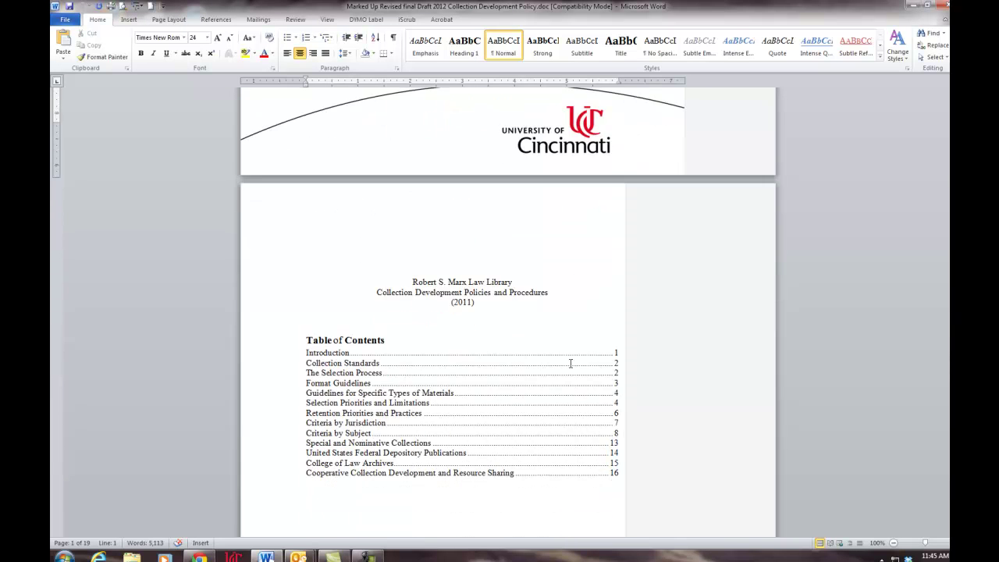
pyautogui.scroll(-12, 570, 363)
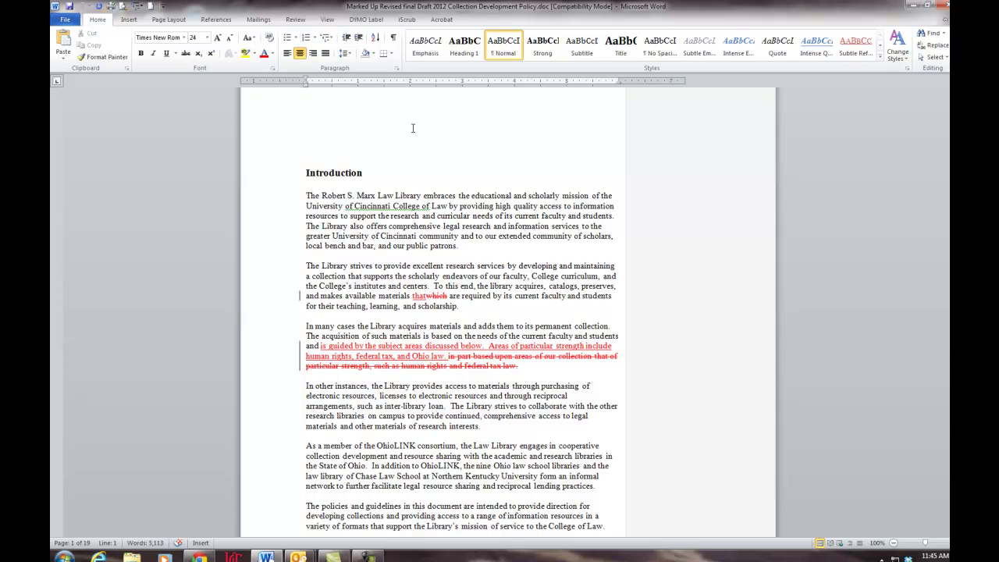
pyautogui.click(301, 21)
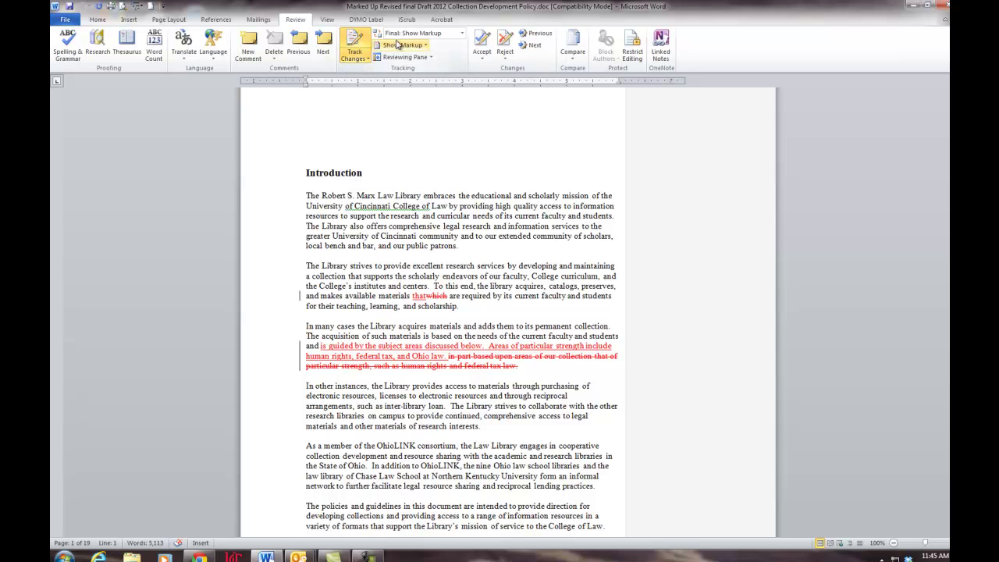
pyautogui.click(462, 37)
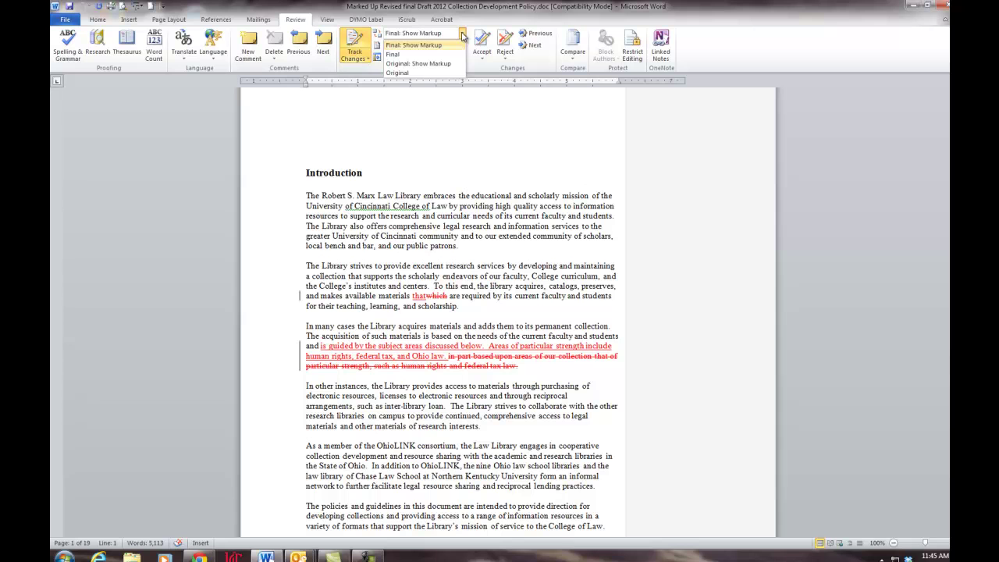
pyautogui.click(429, 55)
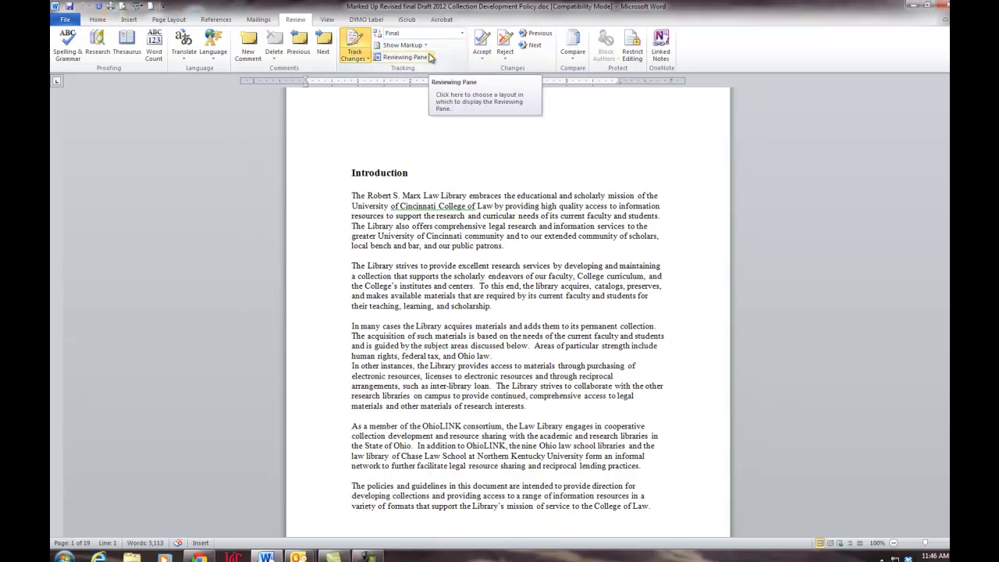
pyautogui.click(462, 35)
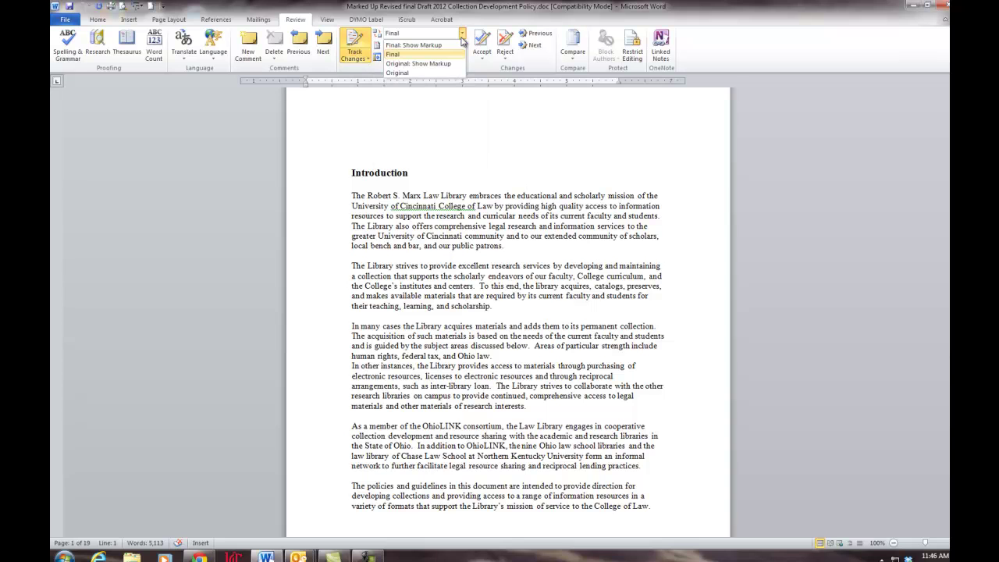
pyautogui.click(437, 46)
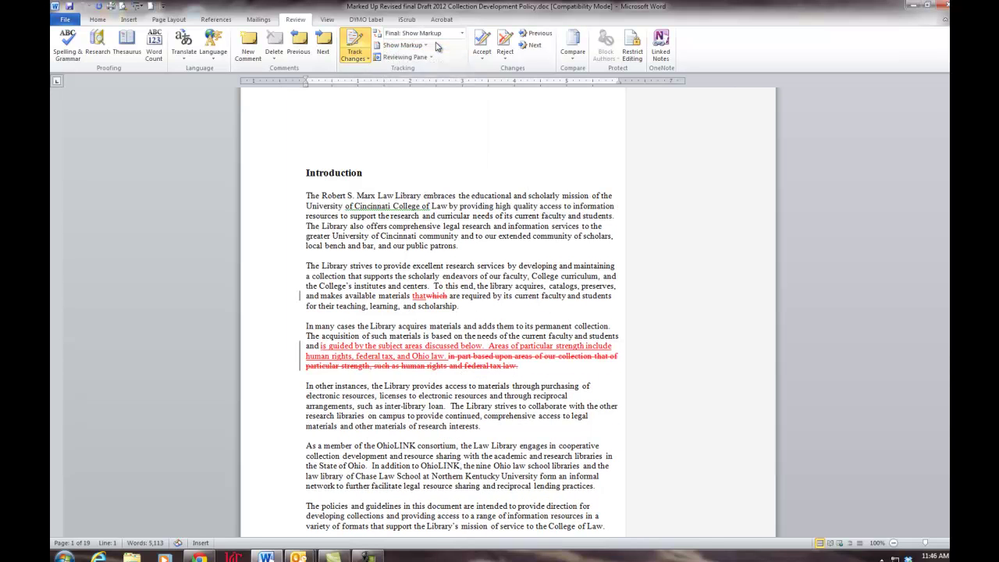
# Show all of the document's properties and run the Document Inspector on every content type without saving the file or removing anything.
pyautogui.click(66, 20)
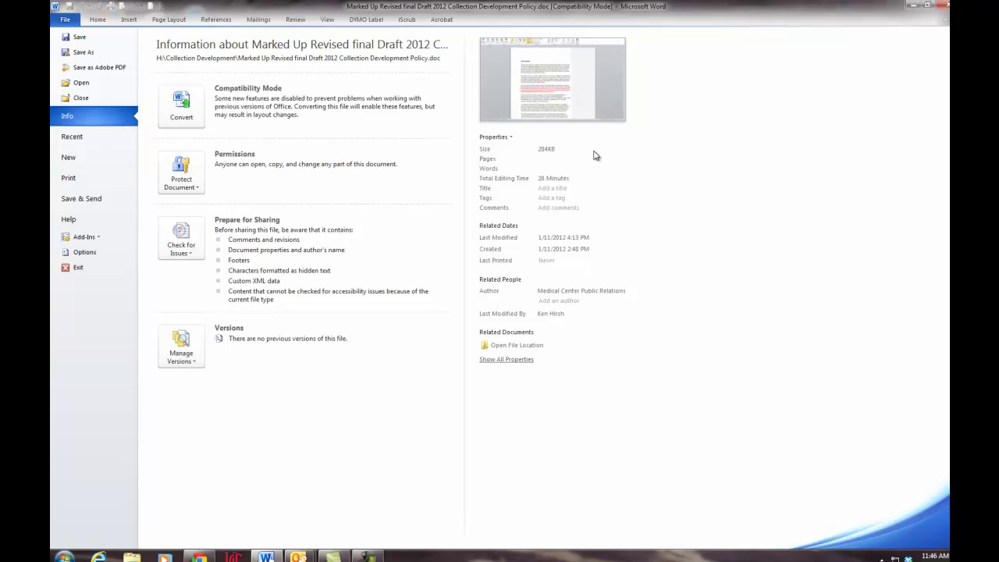
pyautogui.click(520, 361)
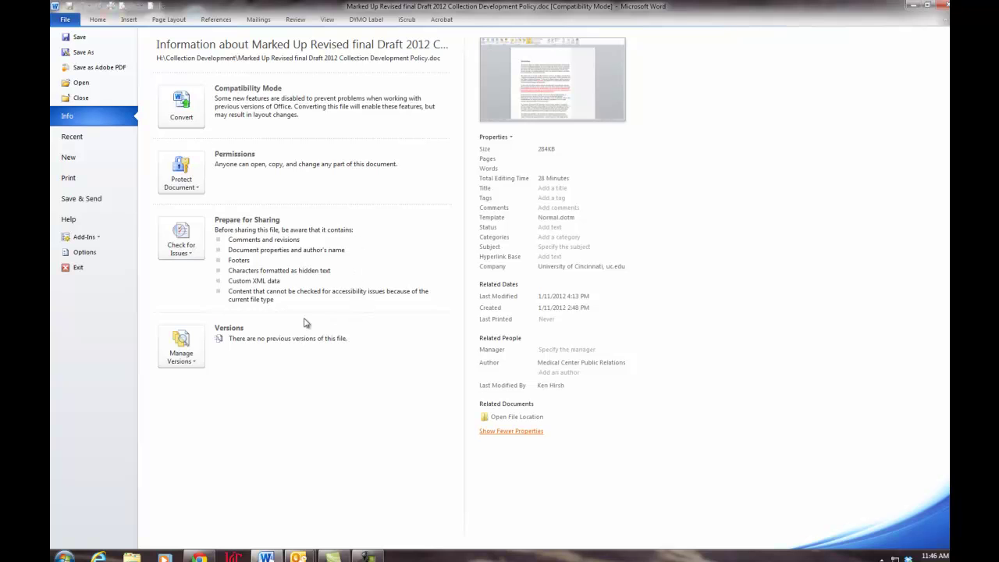
pyautogui.click(193, 251)
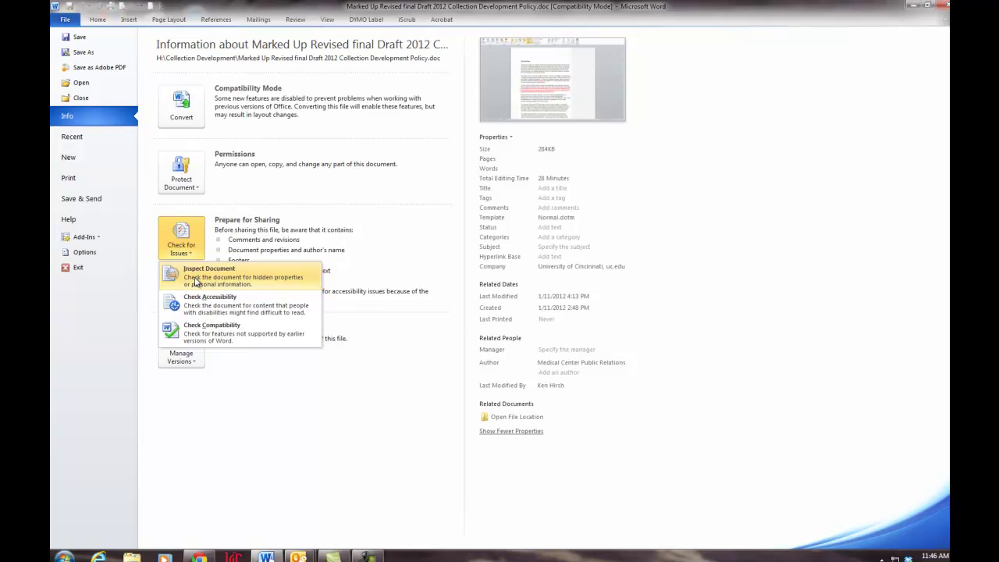
pyautogui.click(196, 281)
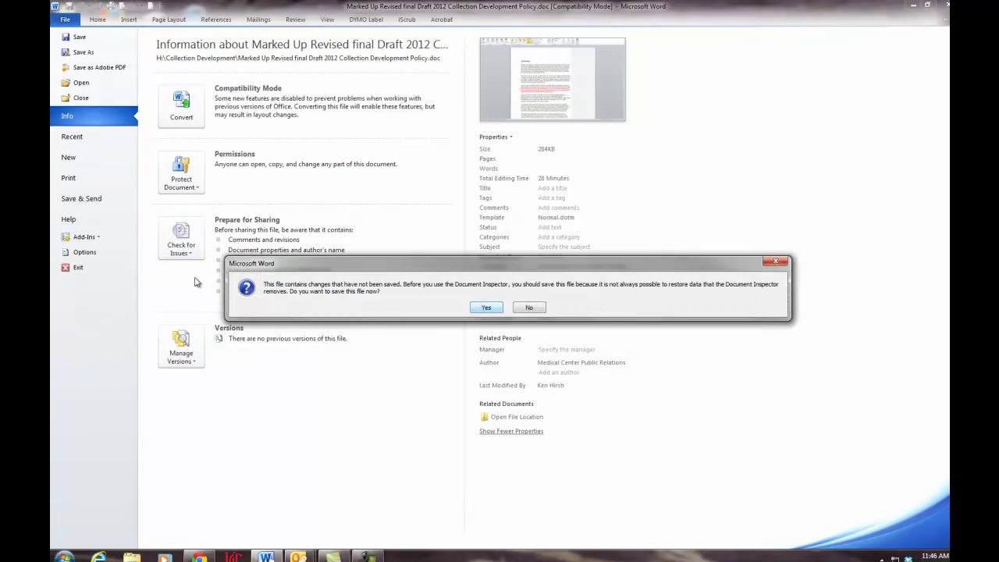
pyautogui.click(528, 309)
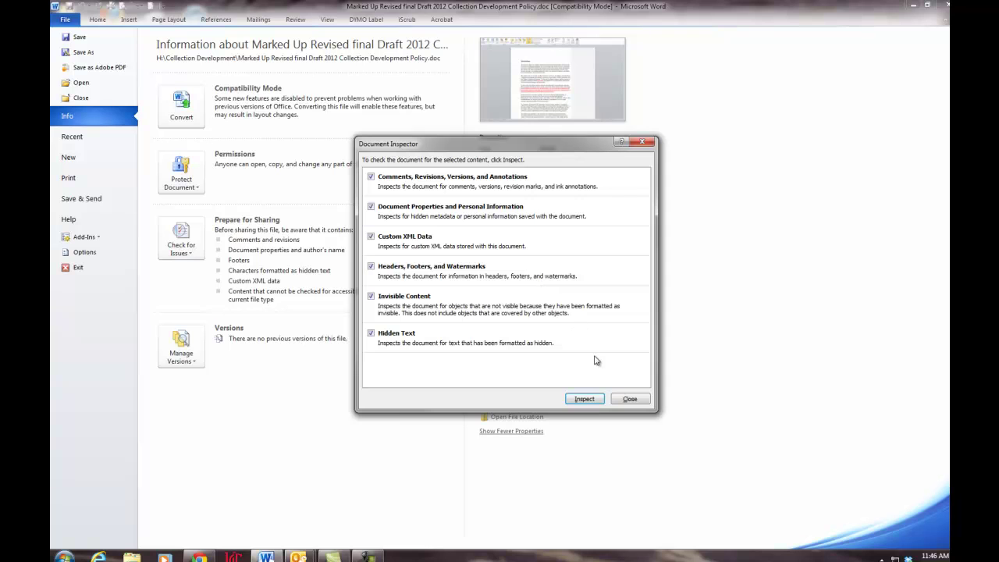
pyautogui.click(589, 400)
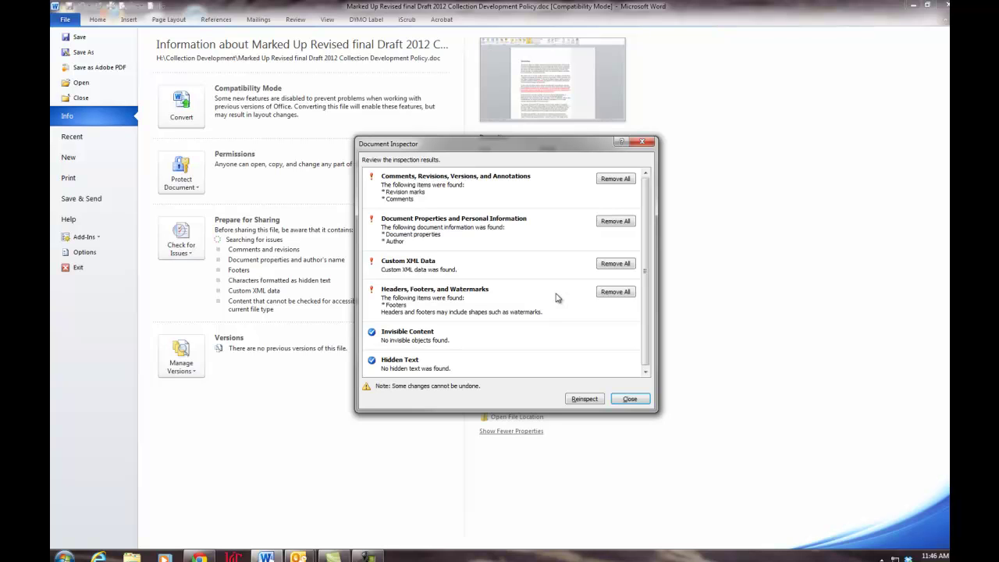
pyautogui.scroll(-1, 557, 297)
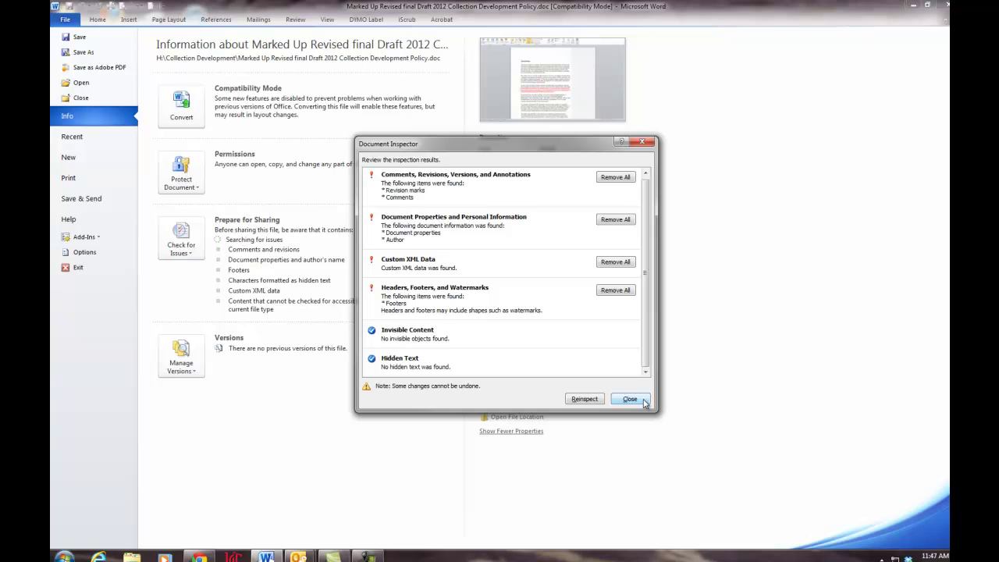
pyautogui.click(629, 399)
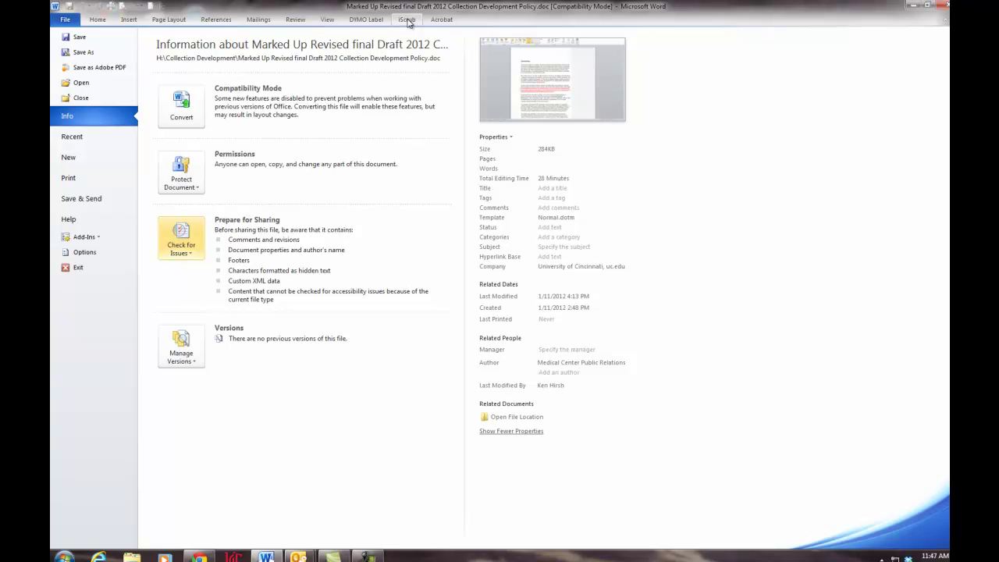
# View the document's metadata with iScrub and examine the creator, last-modified-by and modified date entries in the built-in properties.
pyautogui.click(408, 20)
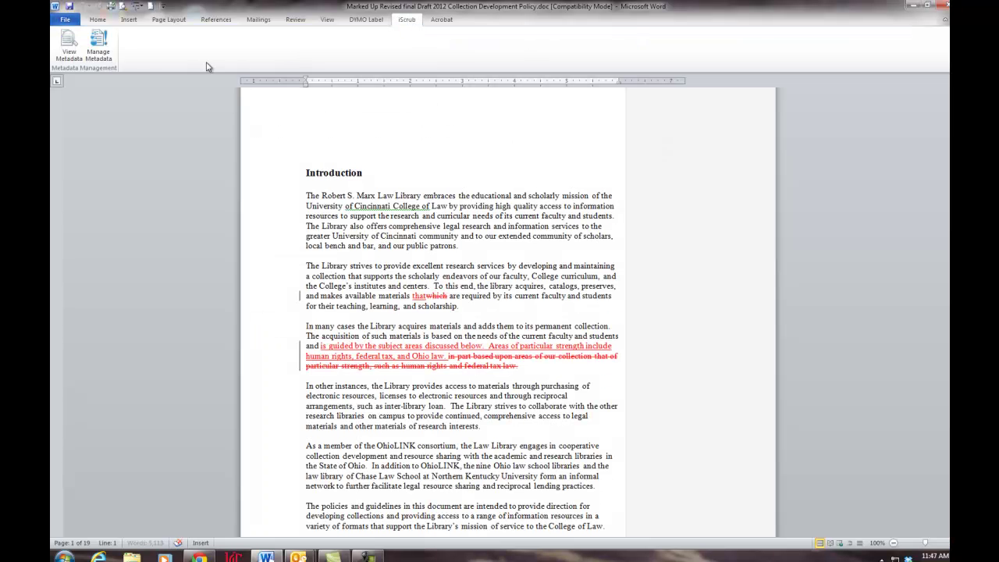
pyautogui.click(72, 51)
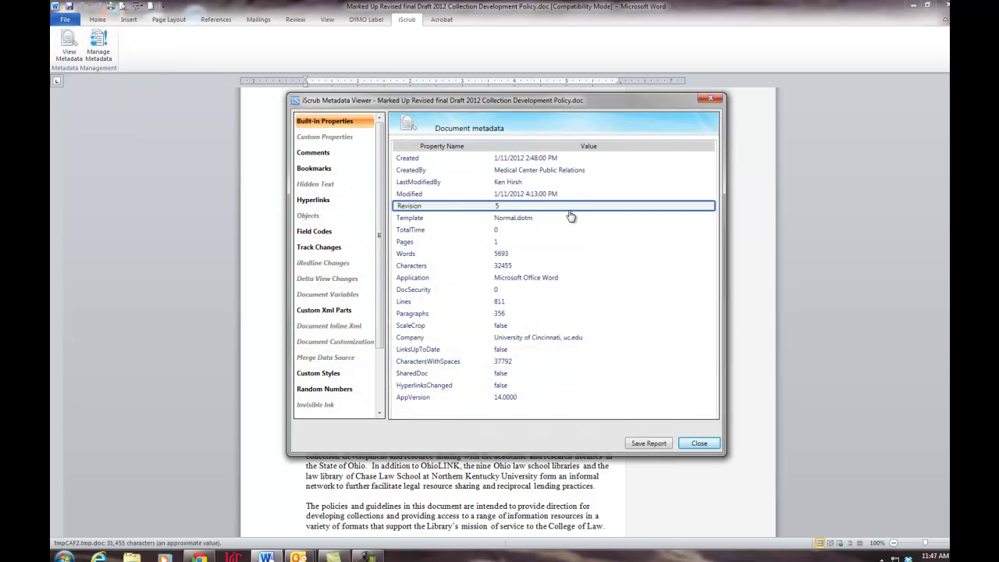
pyautogui.click(566, 159)
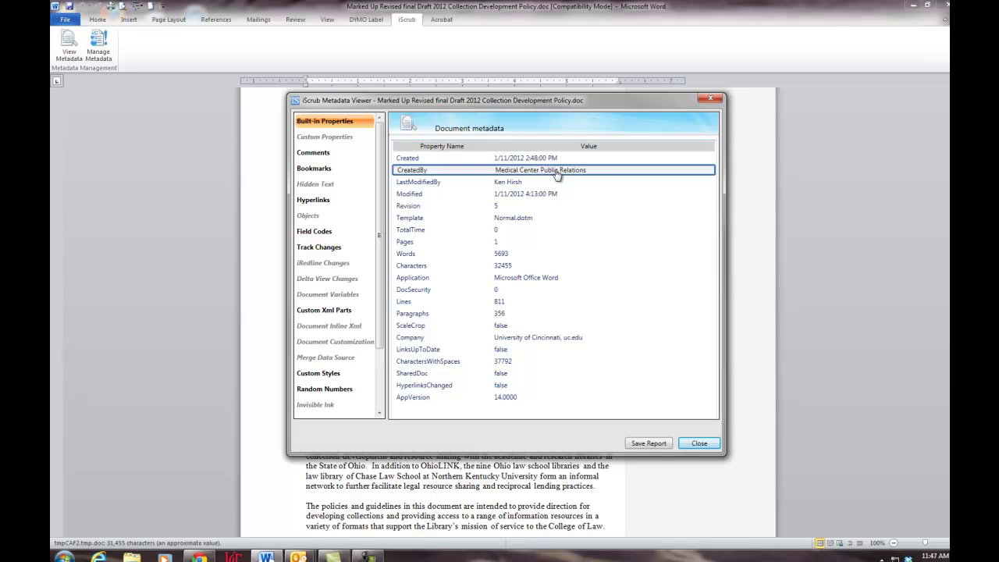
pyautogui.click(557, 173)
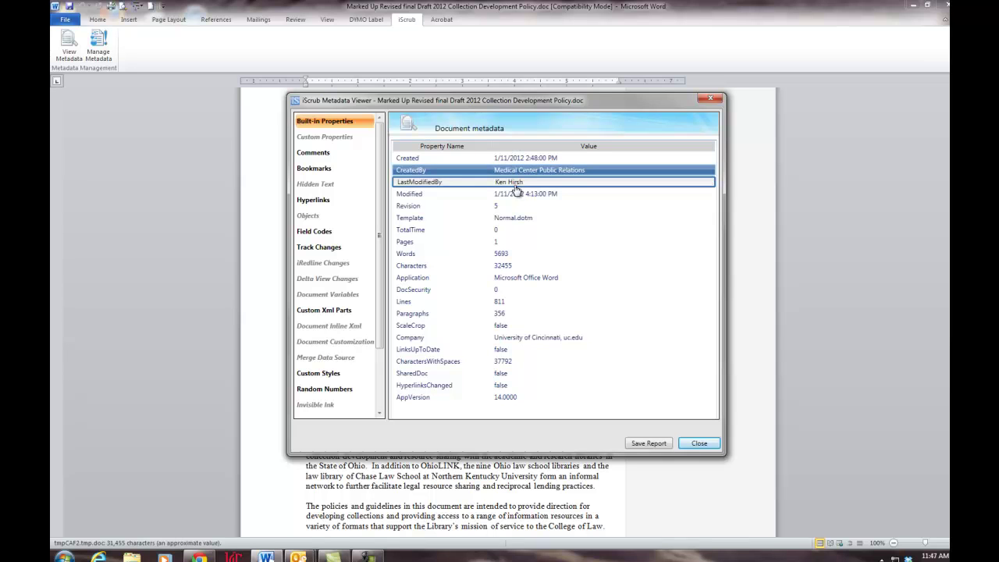
pyautogui.click(516, 185)
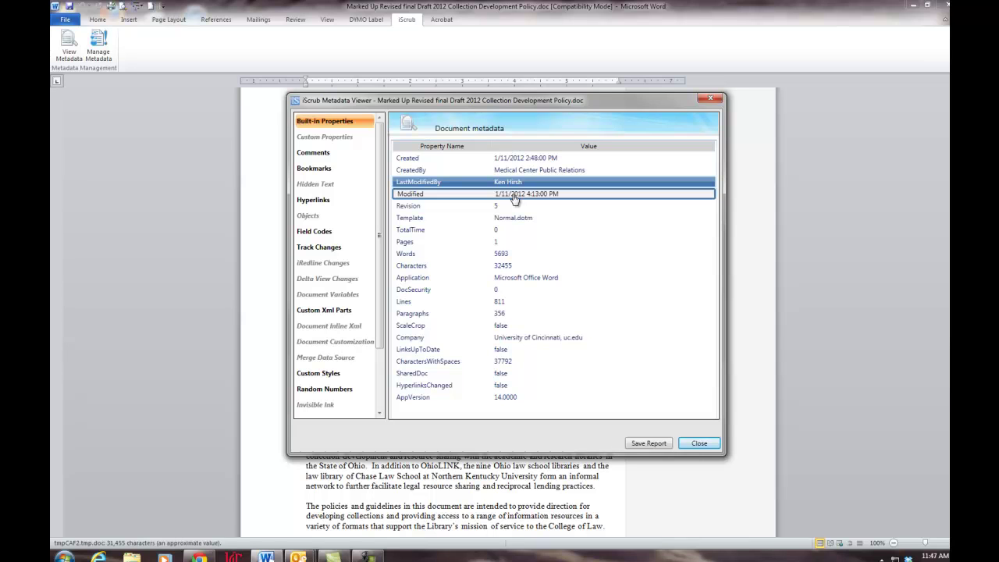
pyautogui.click(515, 199)
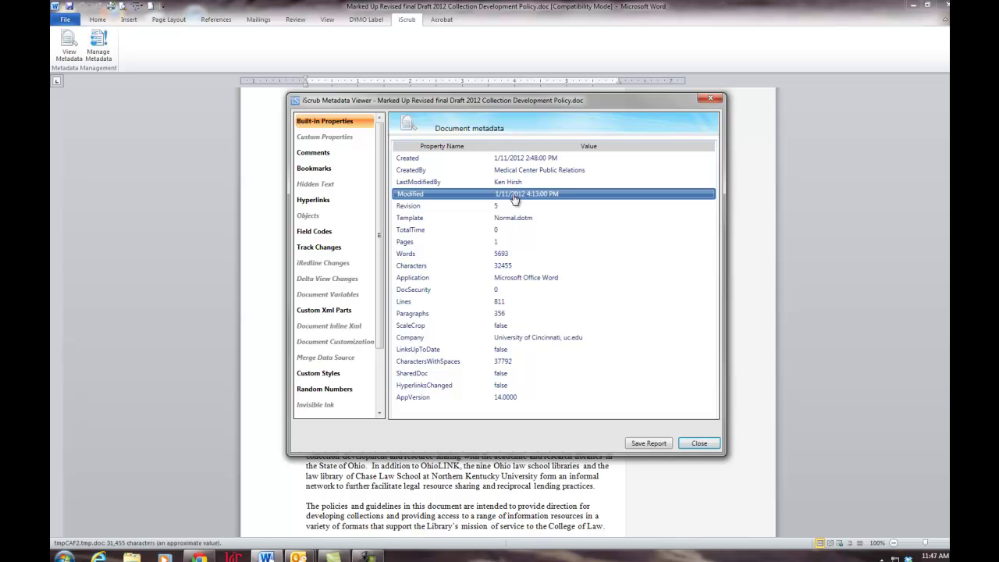
# Examine the comments, hyperlinks and field codes recorded in the document's metadata.
pyautogui.click(323, 155)
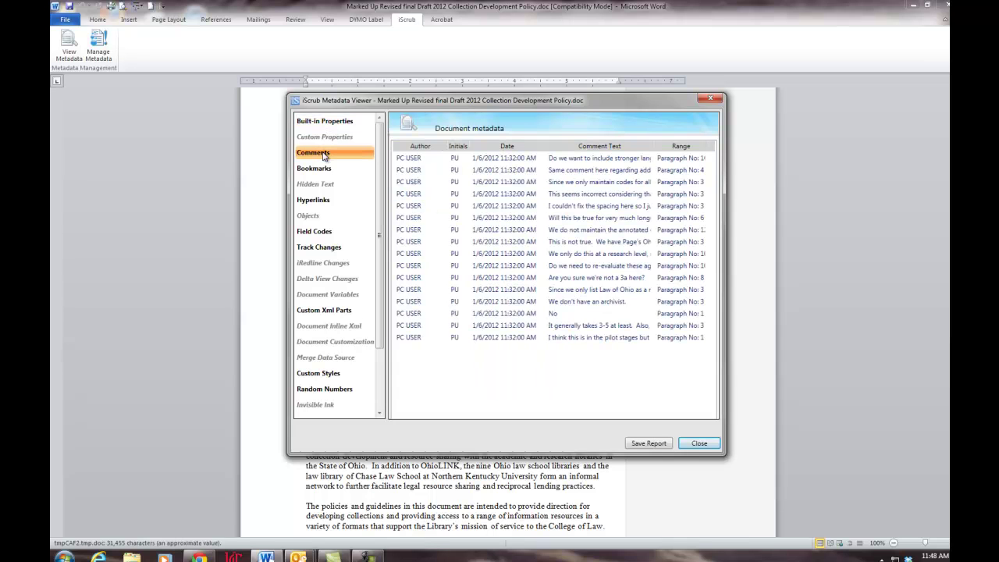
pyautogui.click(464, 170)
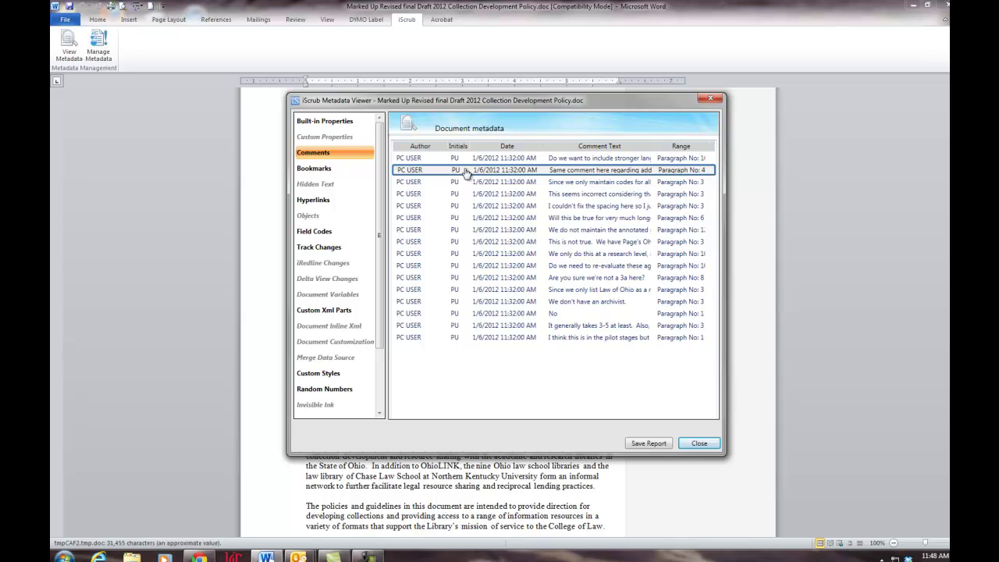
pyautogui.click(458, 194)
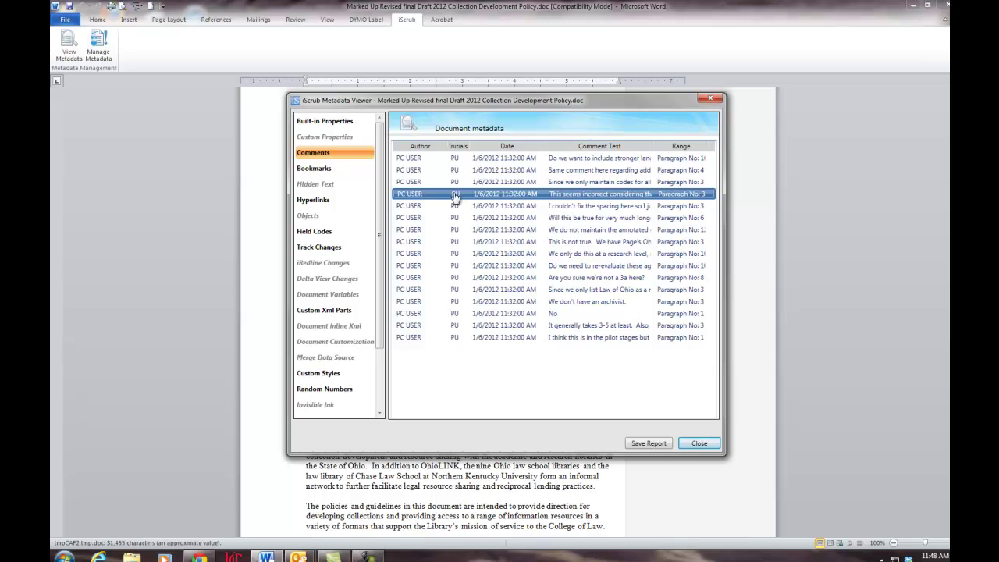
pyautogui.click(315, 201)
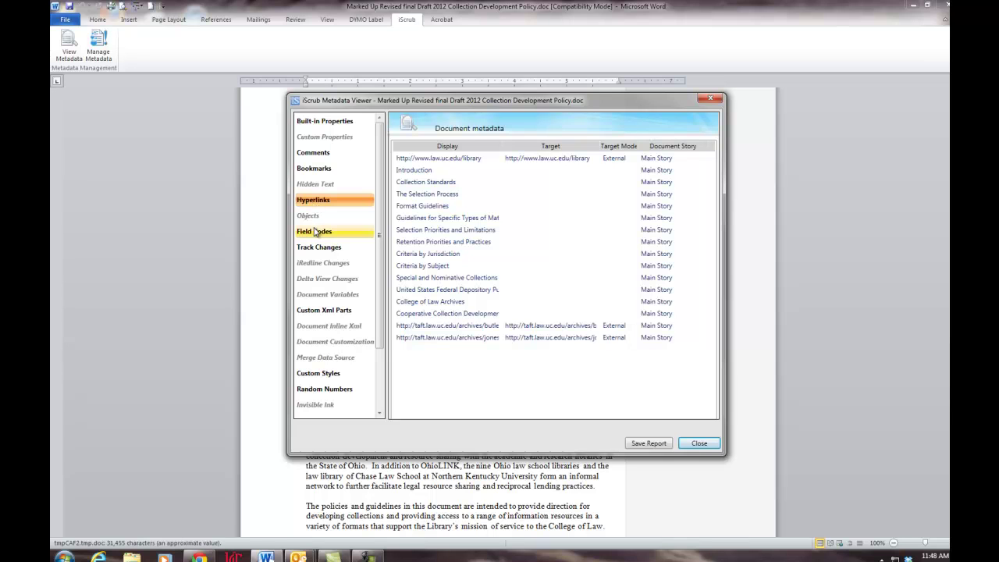
pyautogui.click(315, 232)
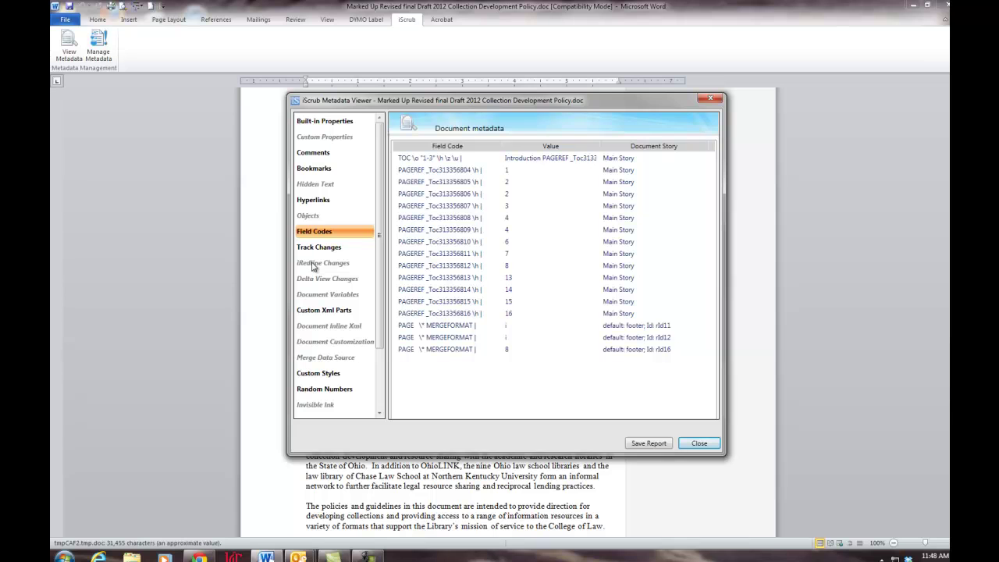
# Examine the authors, dates and text of the tracked insertions recorded in the document's metadata.
pyautogui.click(320, 248)
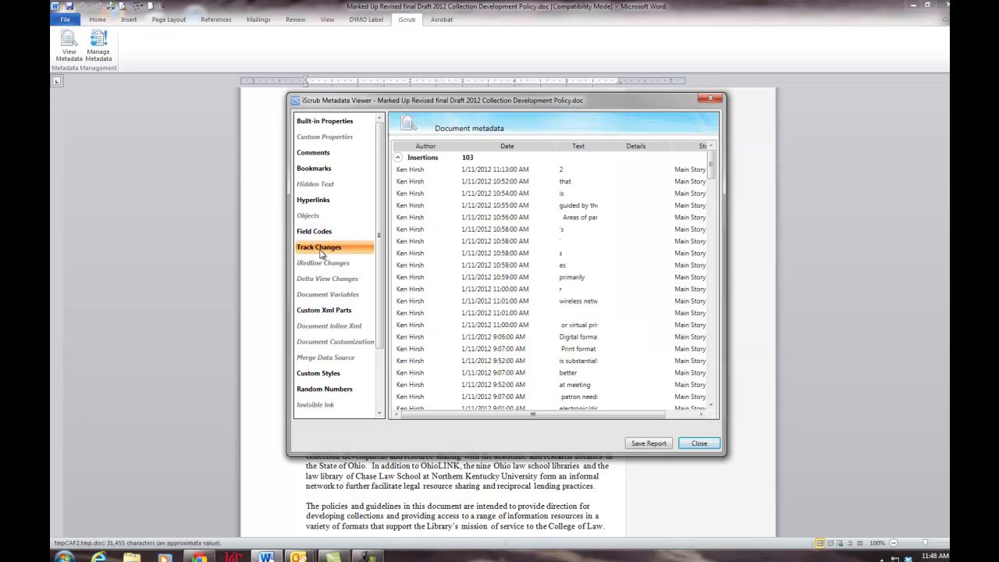
pyautogui.click(485, 229)
pyautogui.scroll(-5, 485, 230)
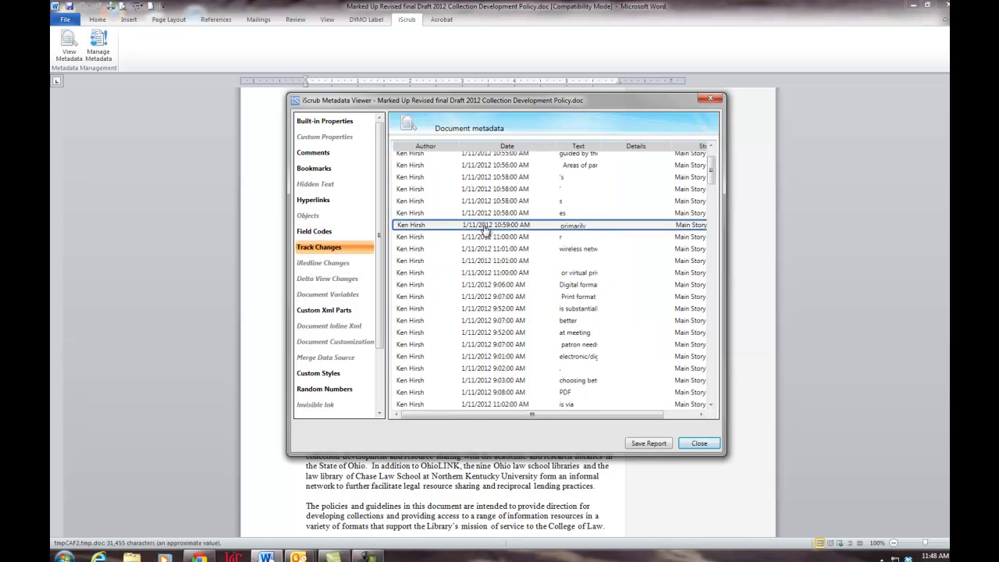
pyautogui.scroll(-5, 486, 229)
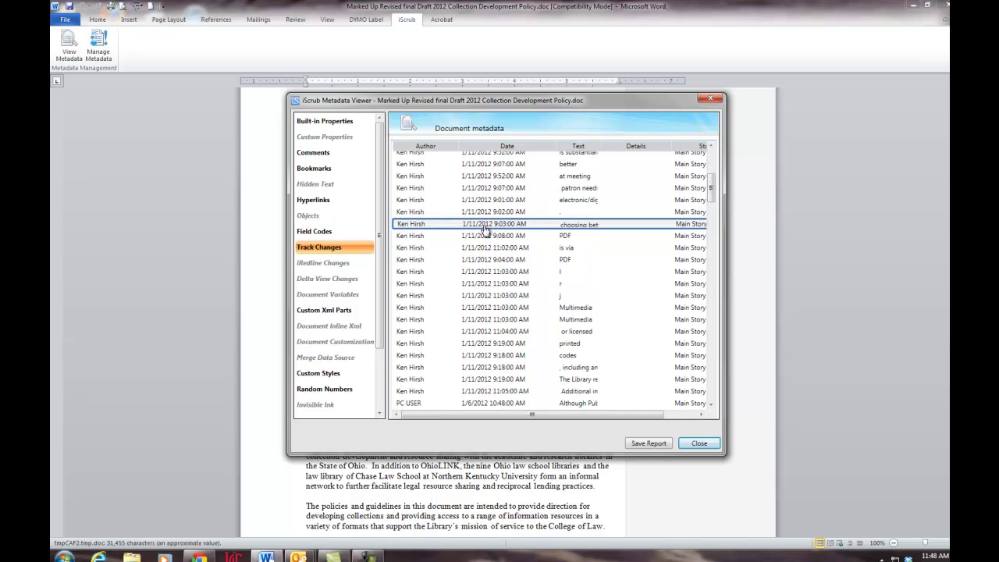
pyautogui.scroll(-7, 485, 230)
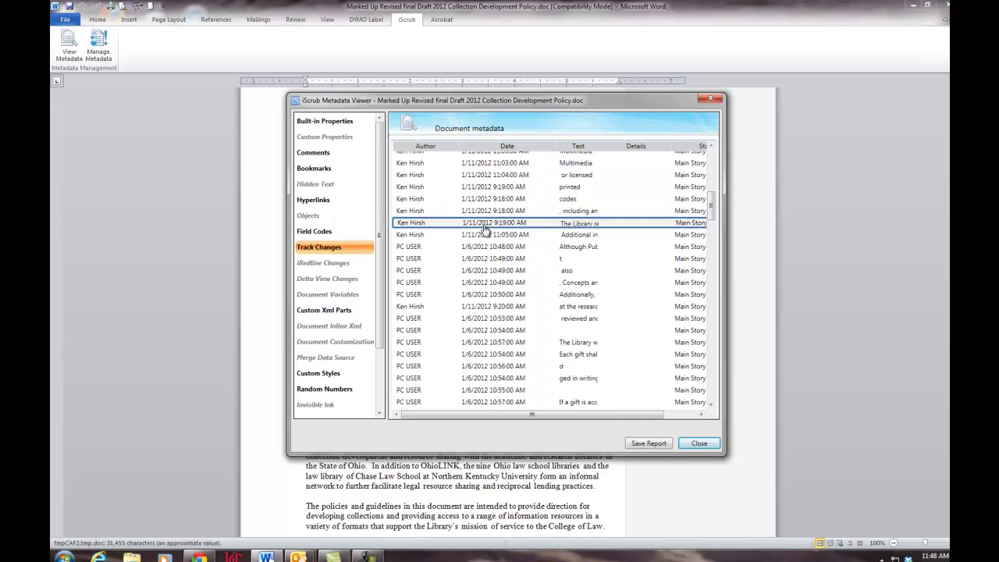
pyautogui.scroll(-3, 486, 229)
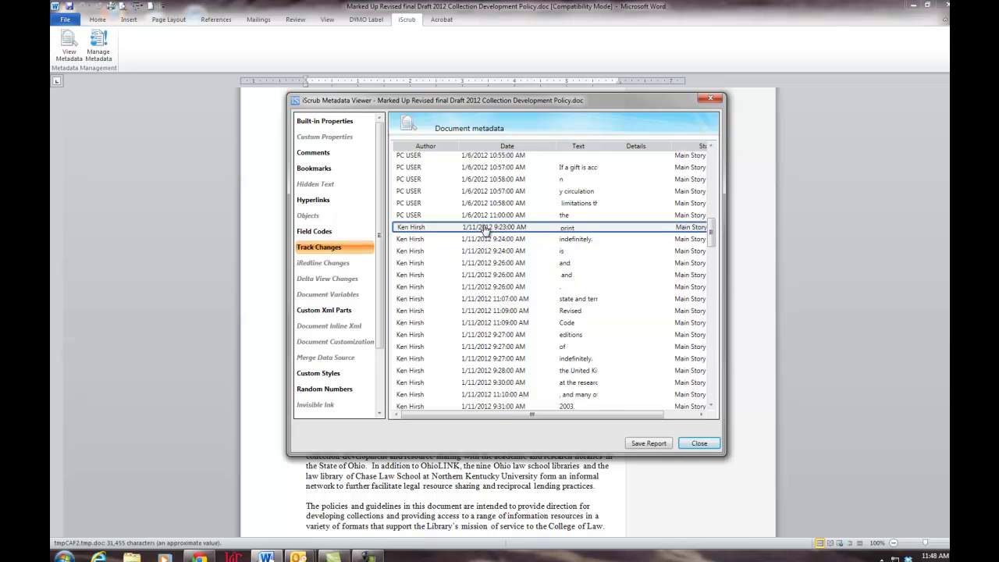
# Examine the custom XML parts and custom styles metadata, and close the metadata viewer.
pyautogui.click(326, 312)
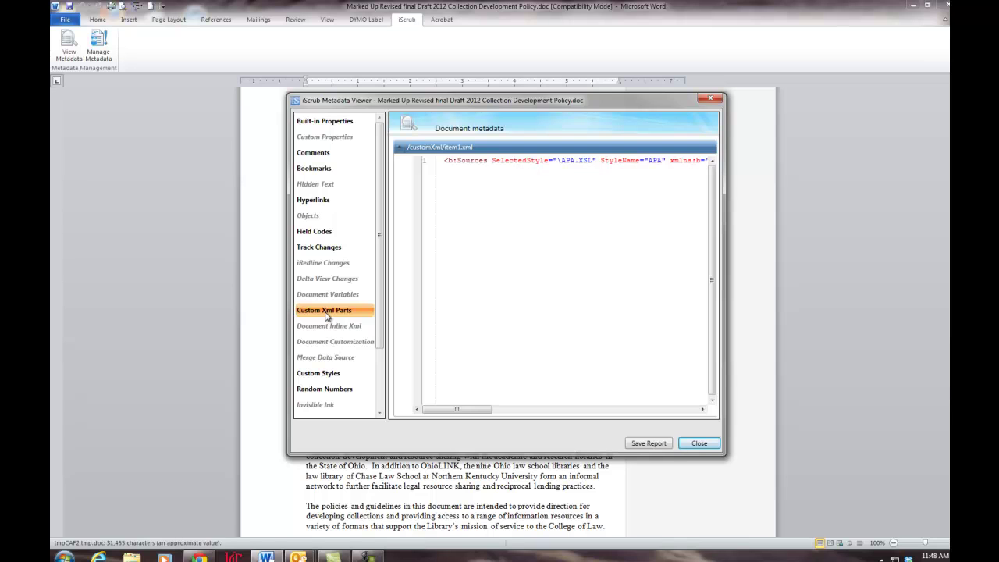
pyautogui.click(319, 374)
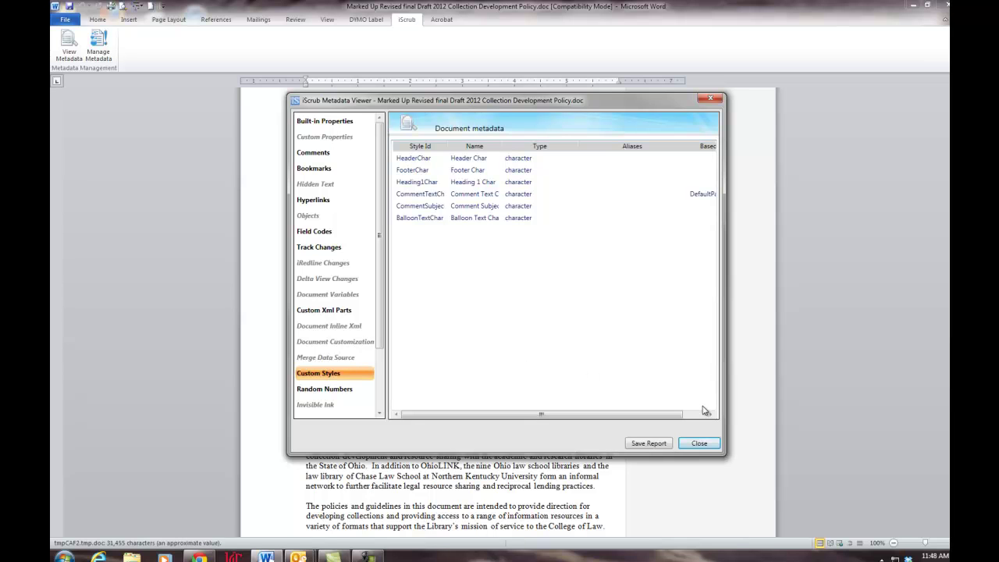
pyautogui.click(706, 445)
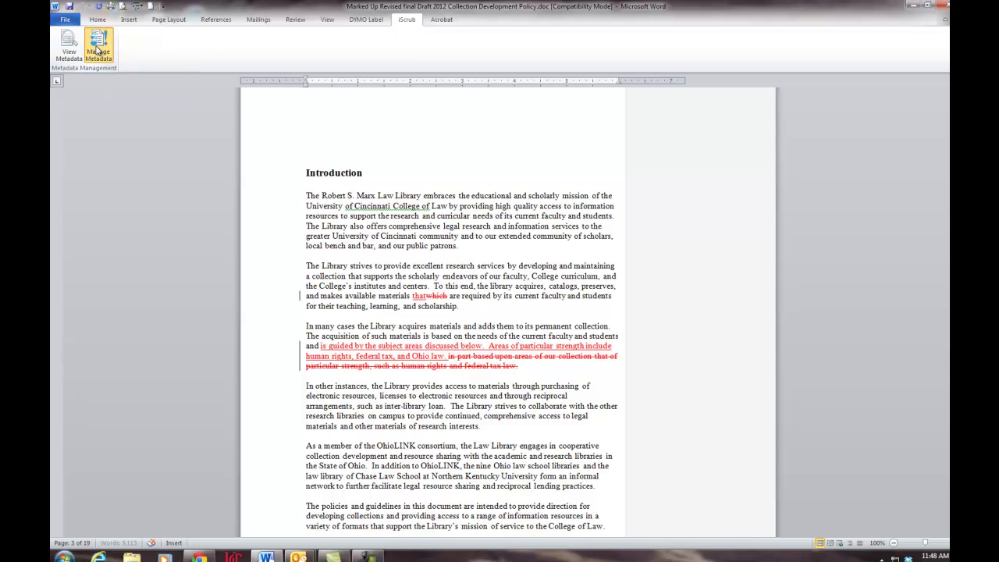
# Open iScrub's metadata management at the Cooperator level, leave PDF output disabled, and show the customizable cleaning options.
pyautogui.click(98, 50)
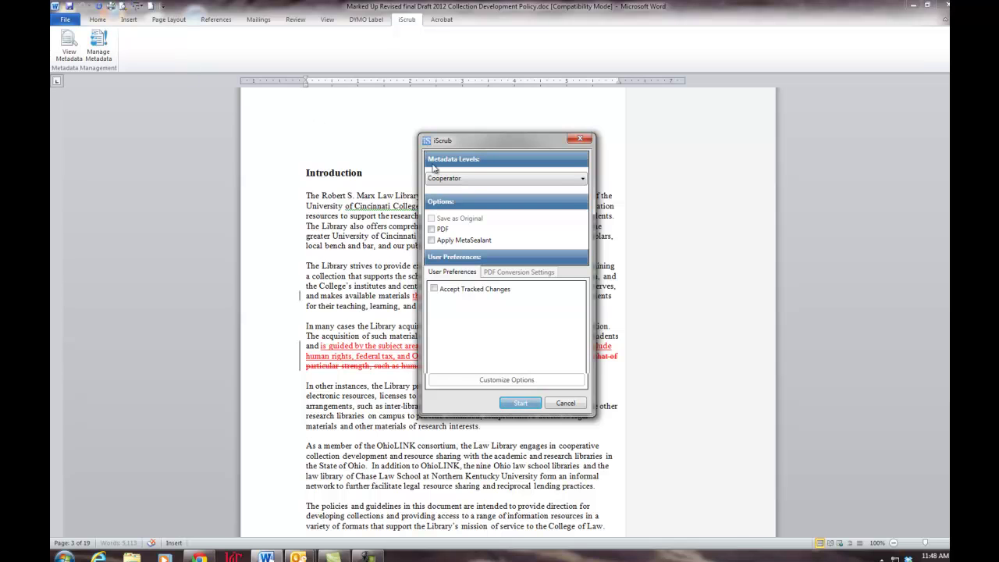
pyautogui.click(431, 242)
pyautogui.click(432, 229)
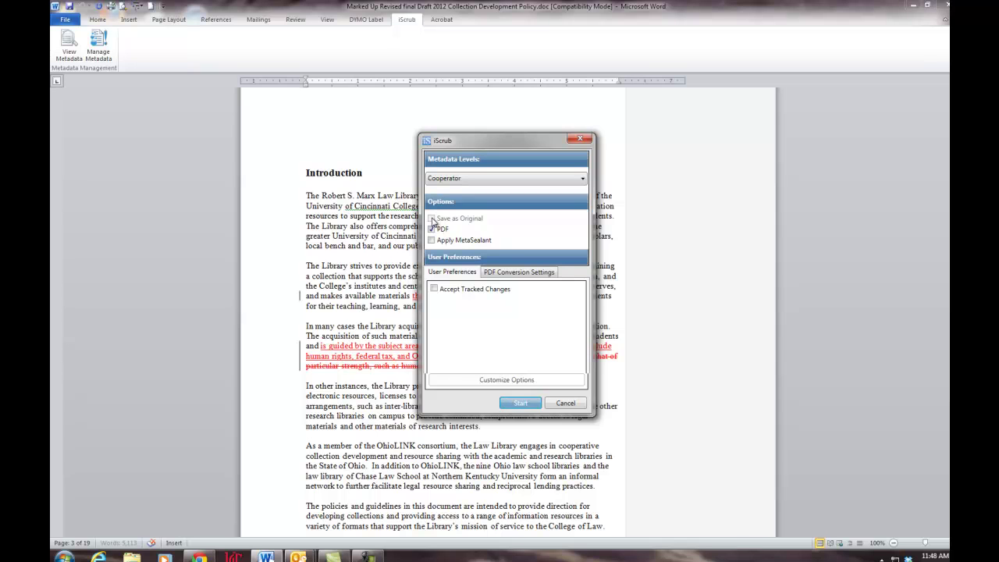
pyautogui.click(431, 229)
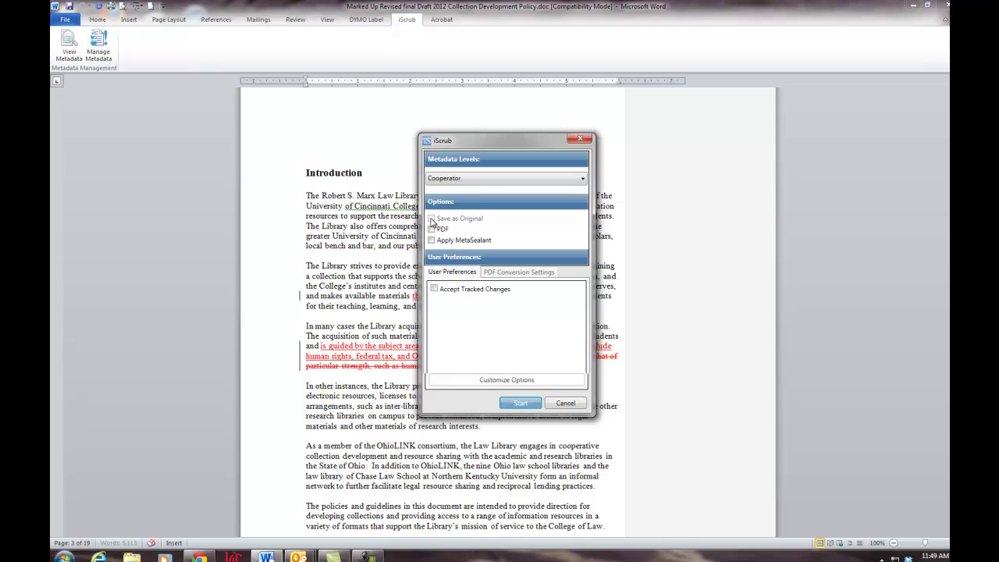
pyautogui.click(568, 380)
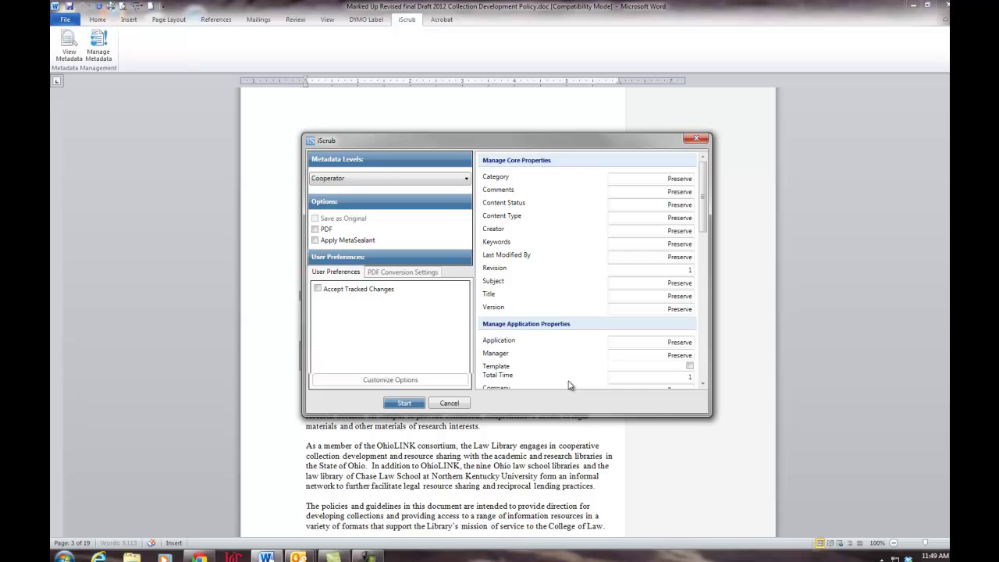